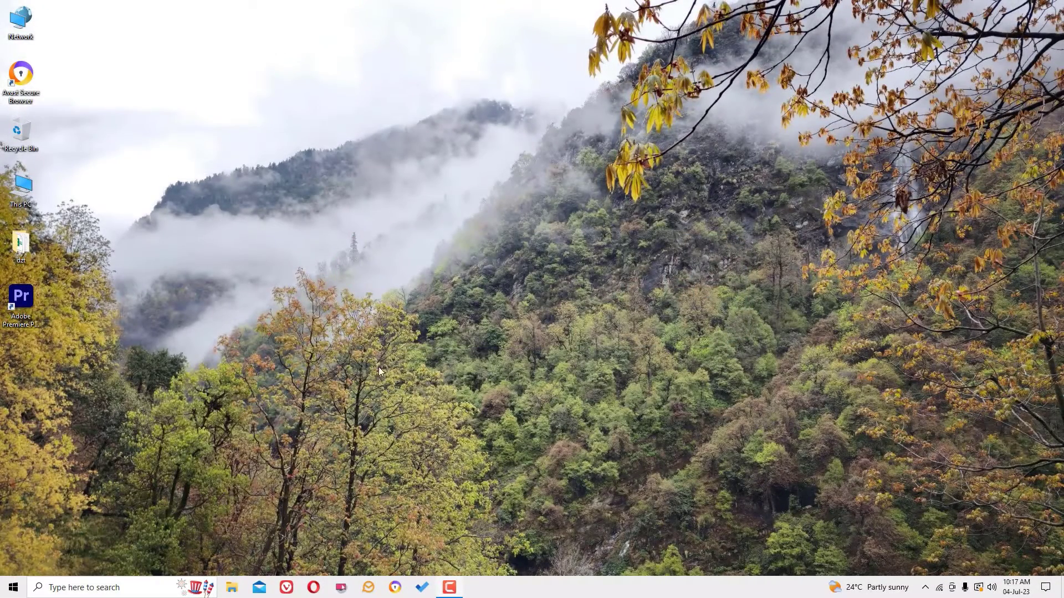
- Open Windows Settings full screen and go to Ease of Access keyboard settings
right_click(13, 587)
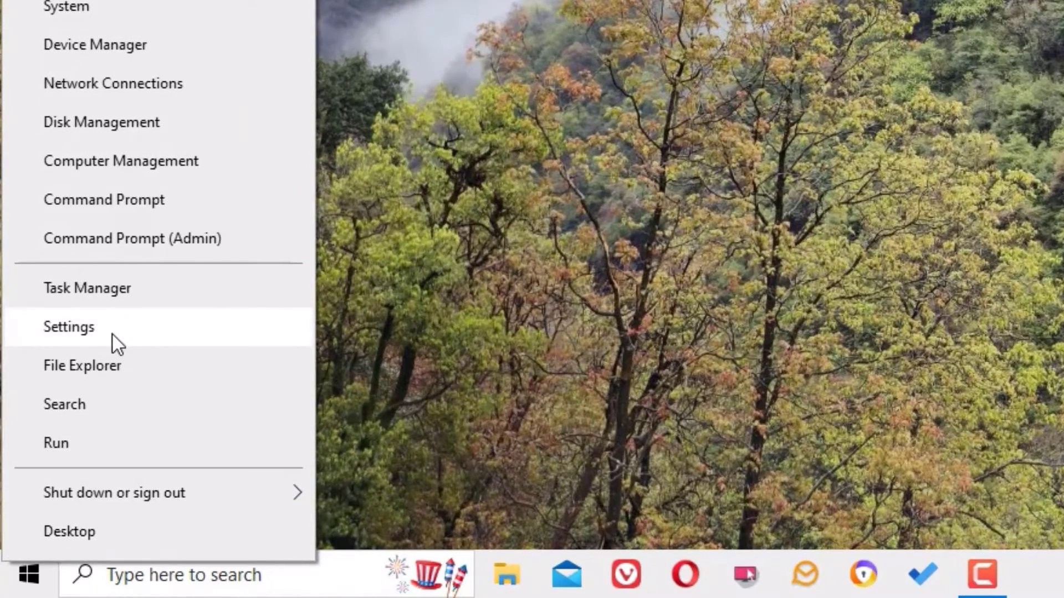
click(112, 335)
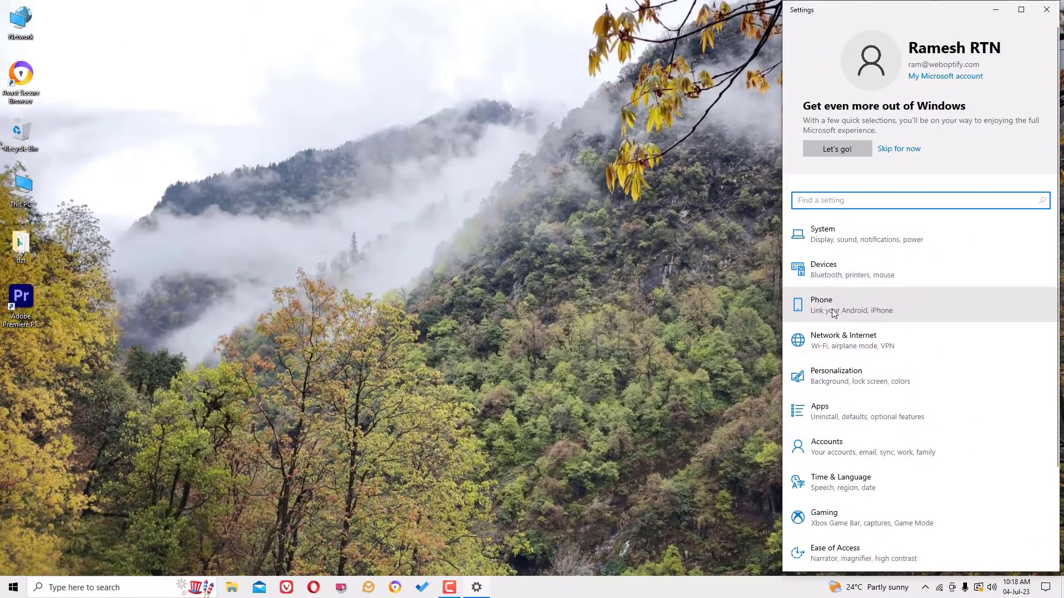
click(1023, 10)
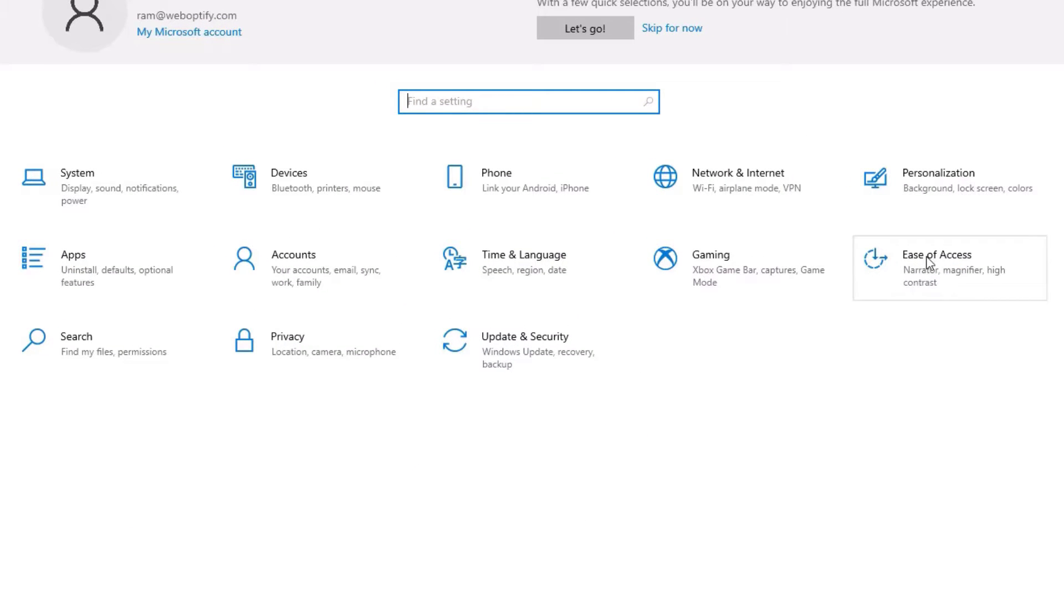
click(929, 262)
scroll(929, 263, down, 2)
scroll(109, 551, up, 3)
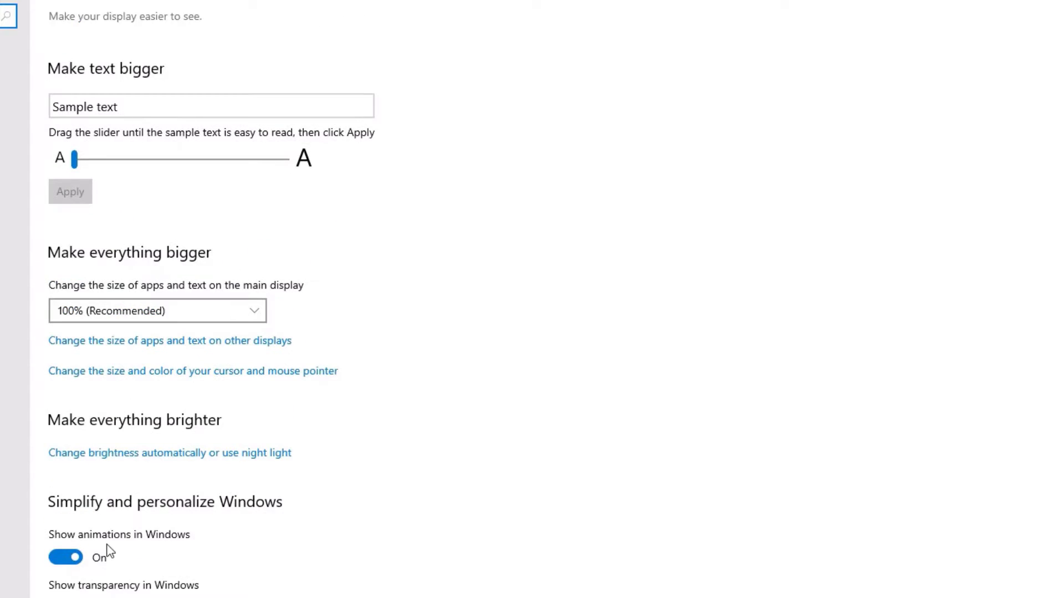
click(73, 527)
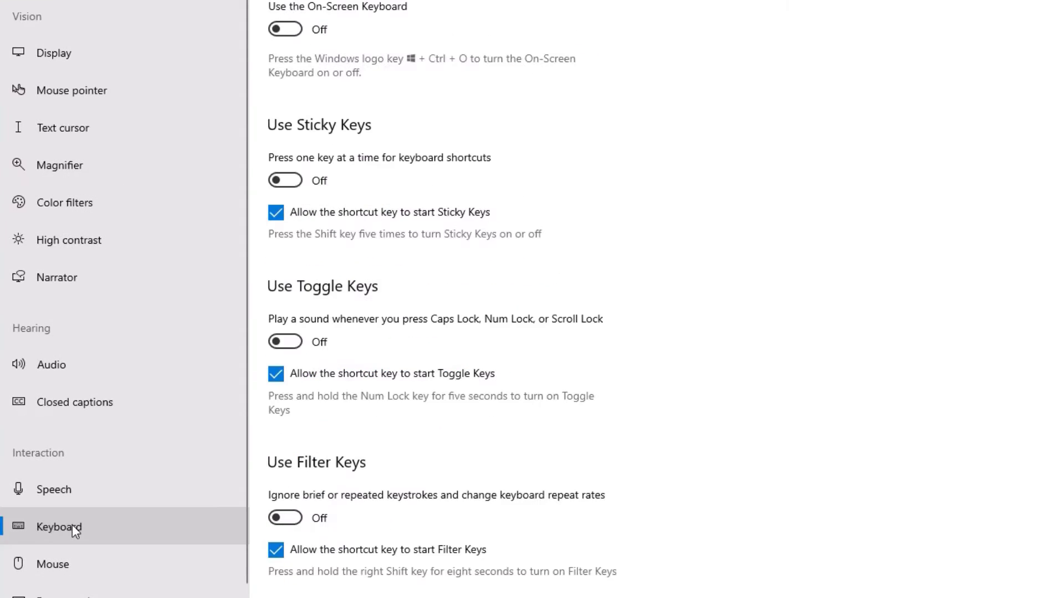
scroll(735, 419, down, 6)
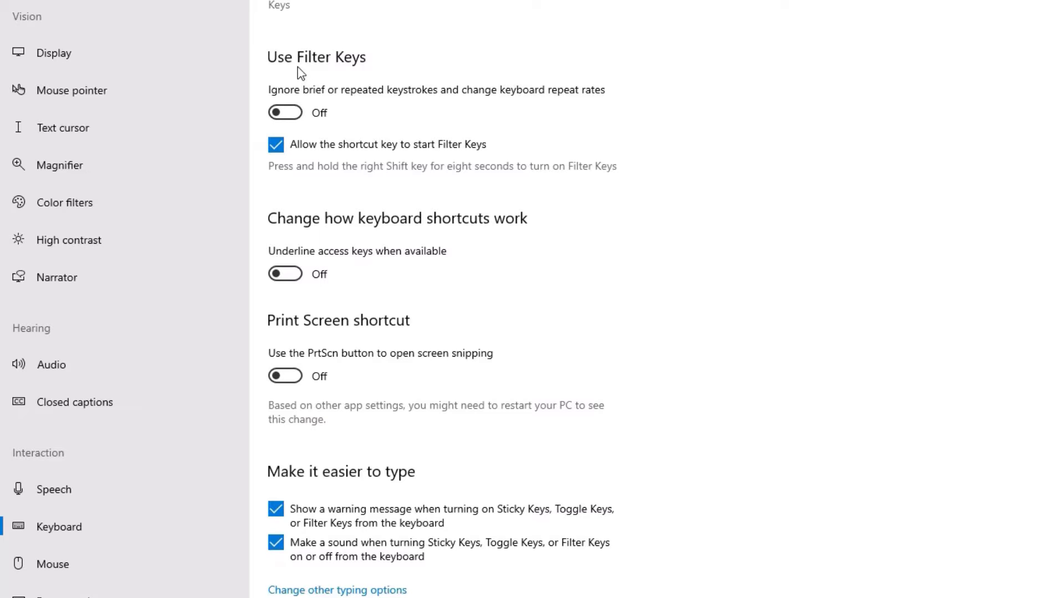
- Turn on Filter Keys with Bounce Keys, Slow Keys and Repeat Keys enabled
click(291, 119)
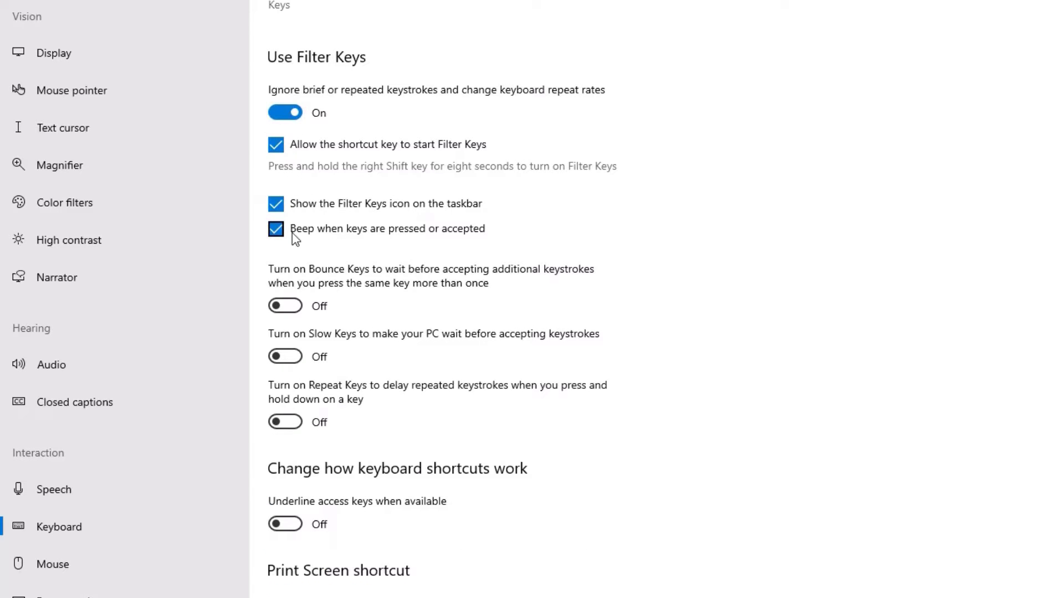
click(284, 306)
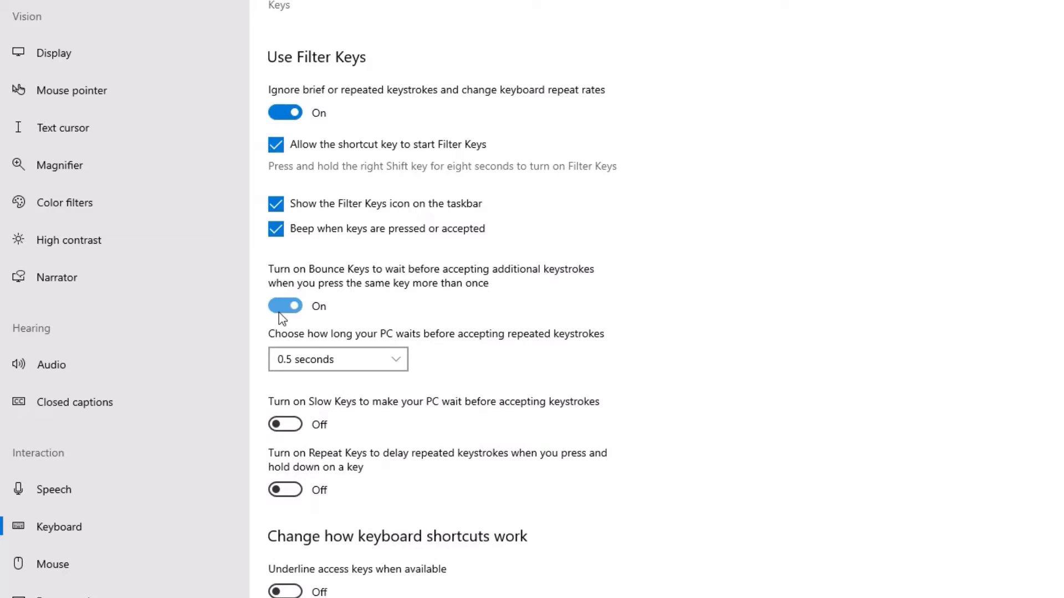
click(285, 424)
click(285, 557)
scroll(638, 383, down, 6)
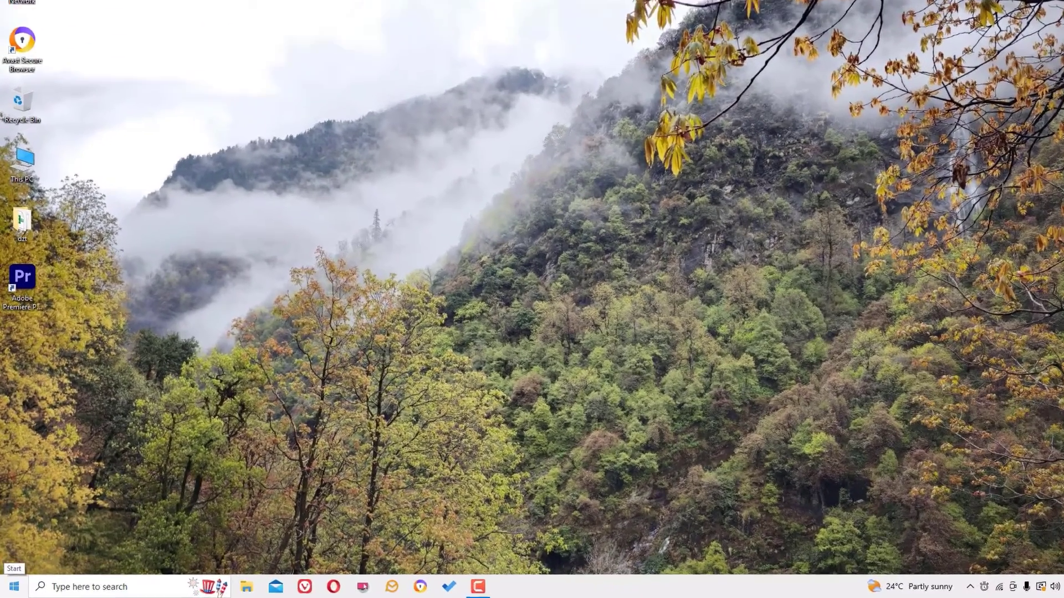
- Open Device Manager, expand Keyboards and bring up the HID Keyboard Device's context menu
right_click(11, 584)
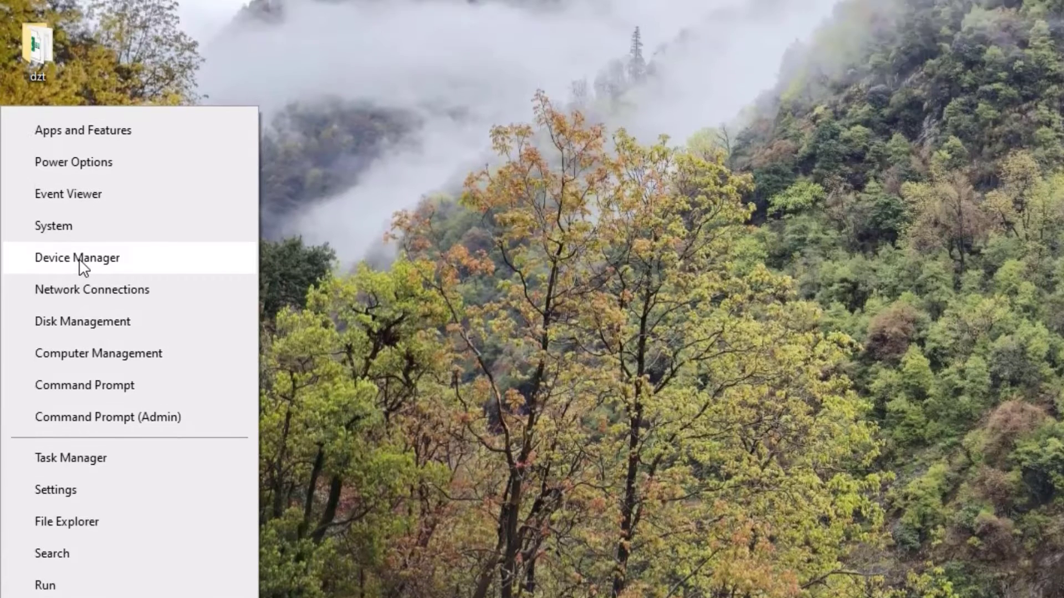
click(80, 172)
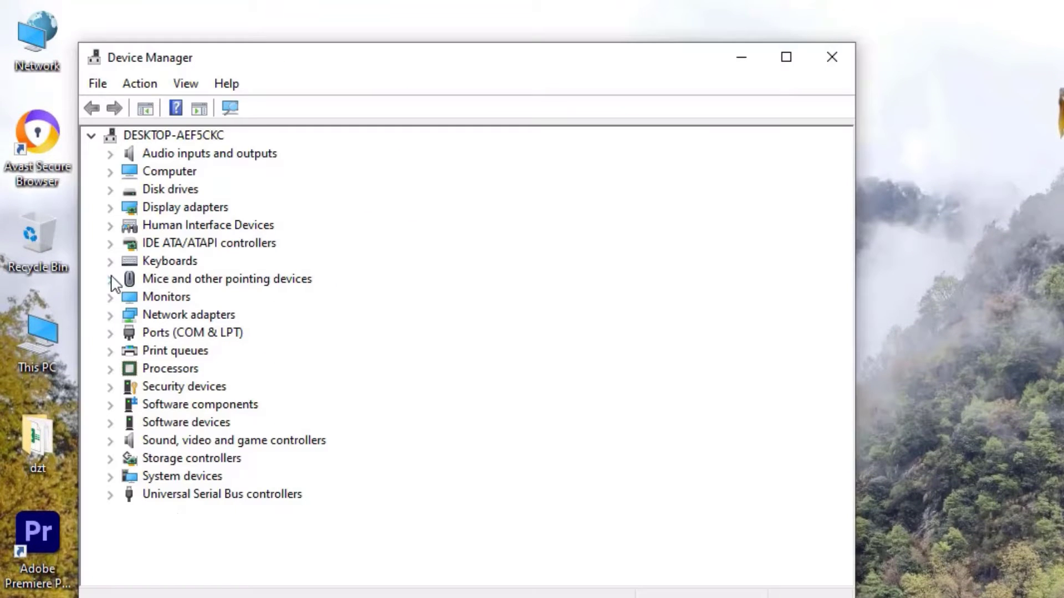
click(157, 268)
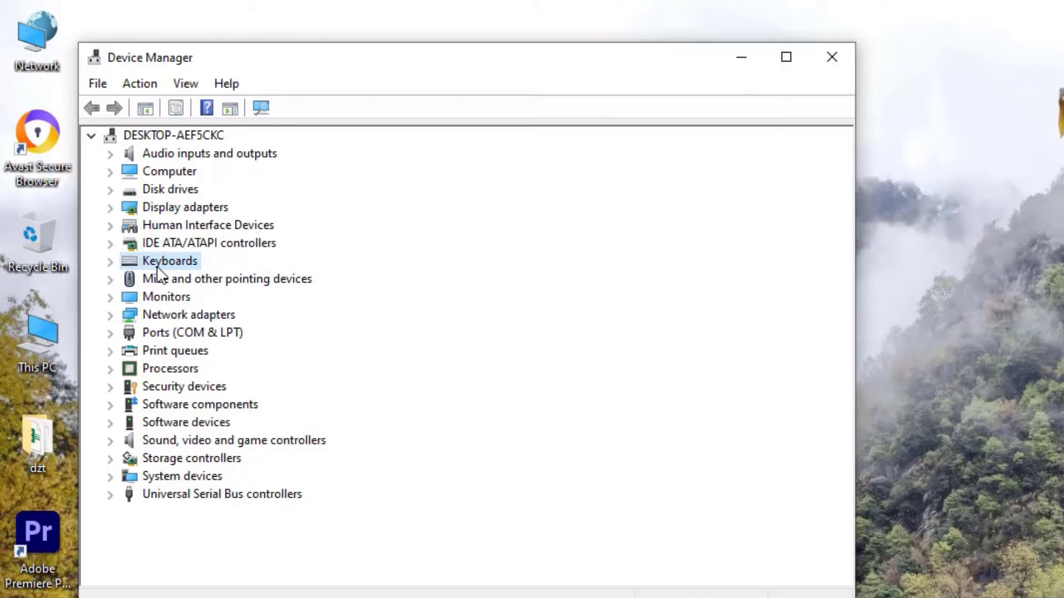
double_click(158, 268)
click(192, 281)
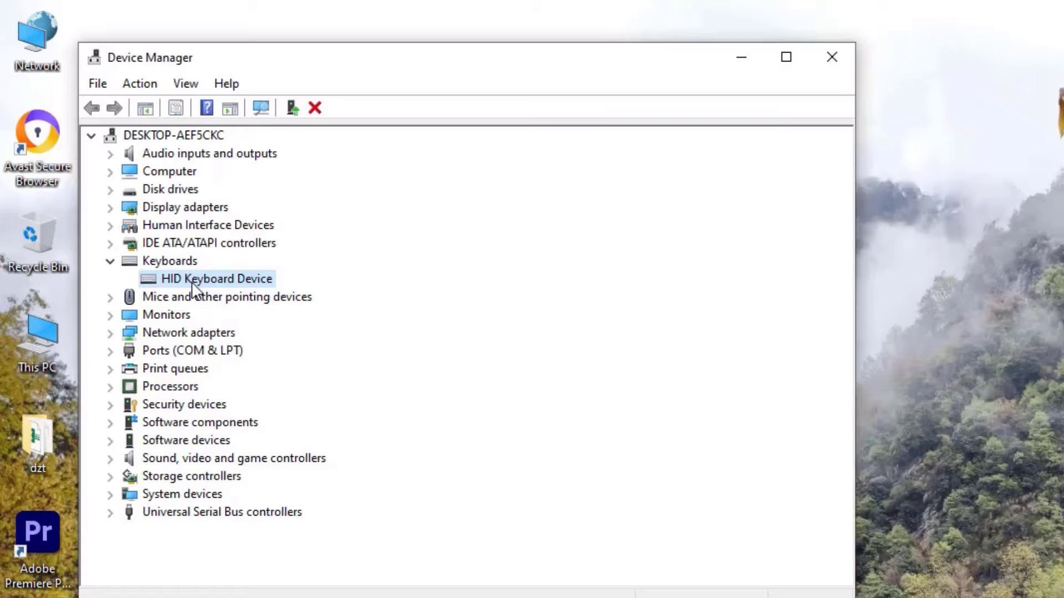
right_click(193, 289)
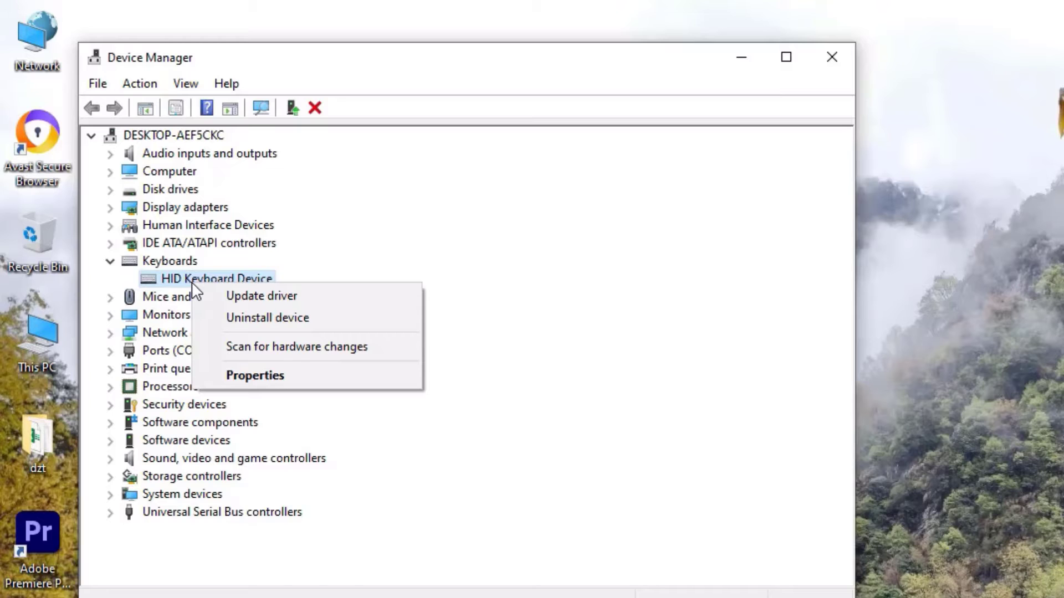
- Update the HID Keyboard Device driver to the HID-compliant device driver from this computer
click(259, 298)
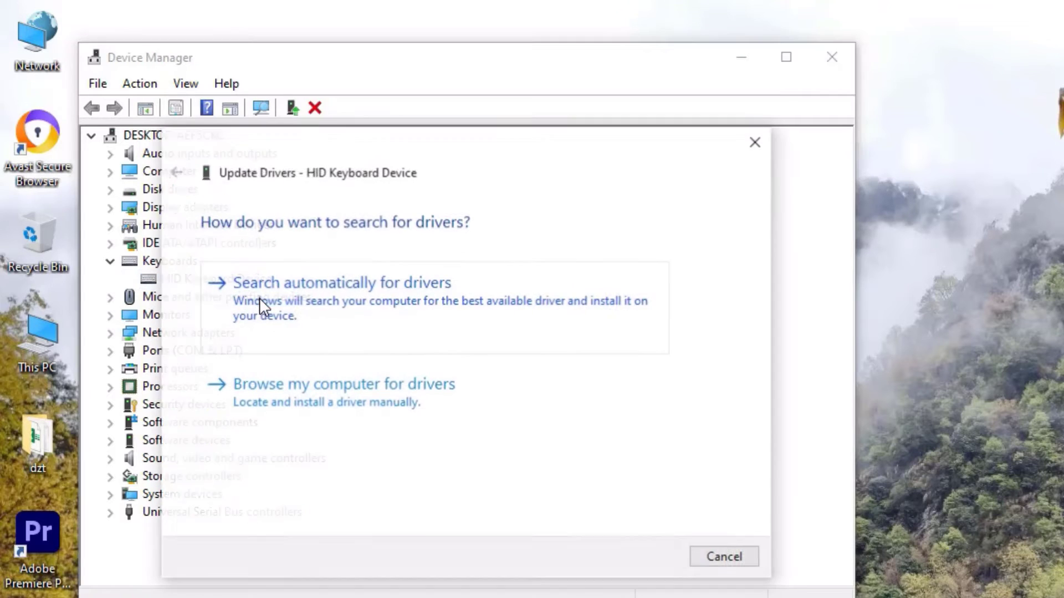
click(289, 407)
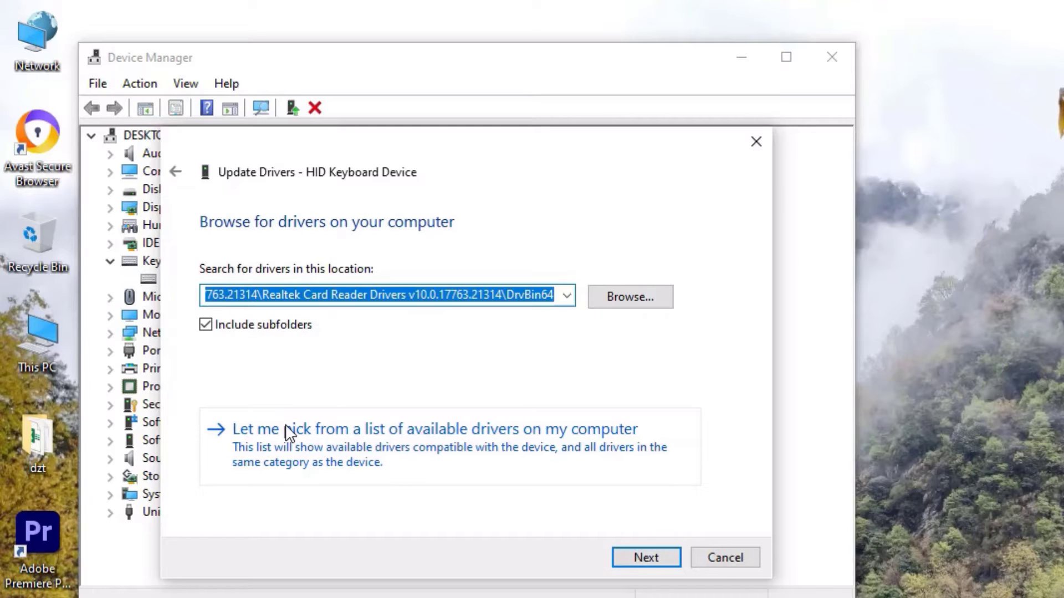
click(364, 437)
click(306, 406)
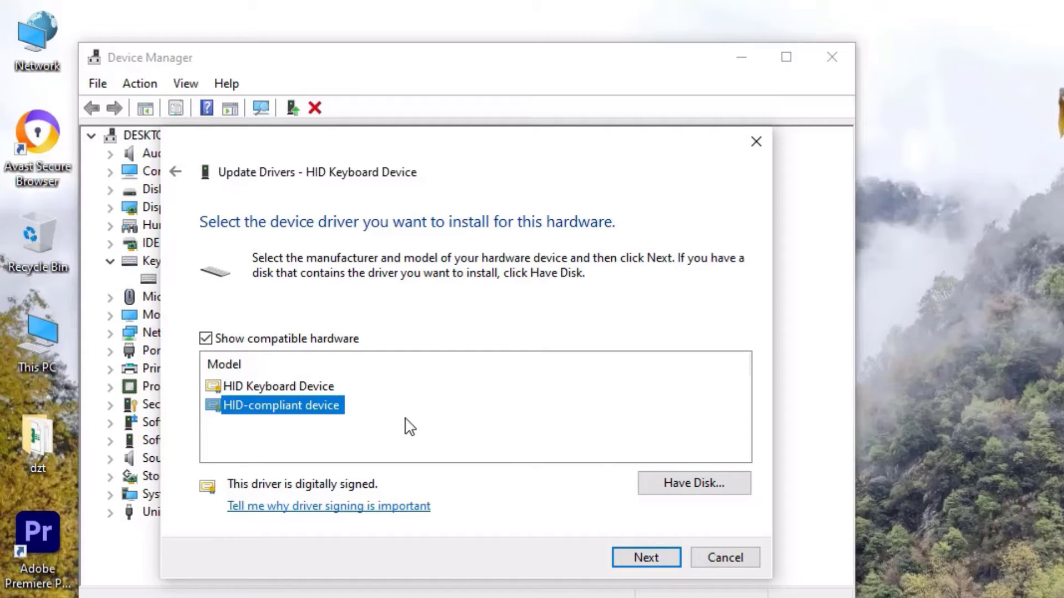
click(642, 558)
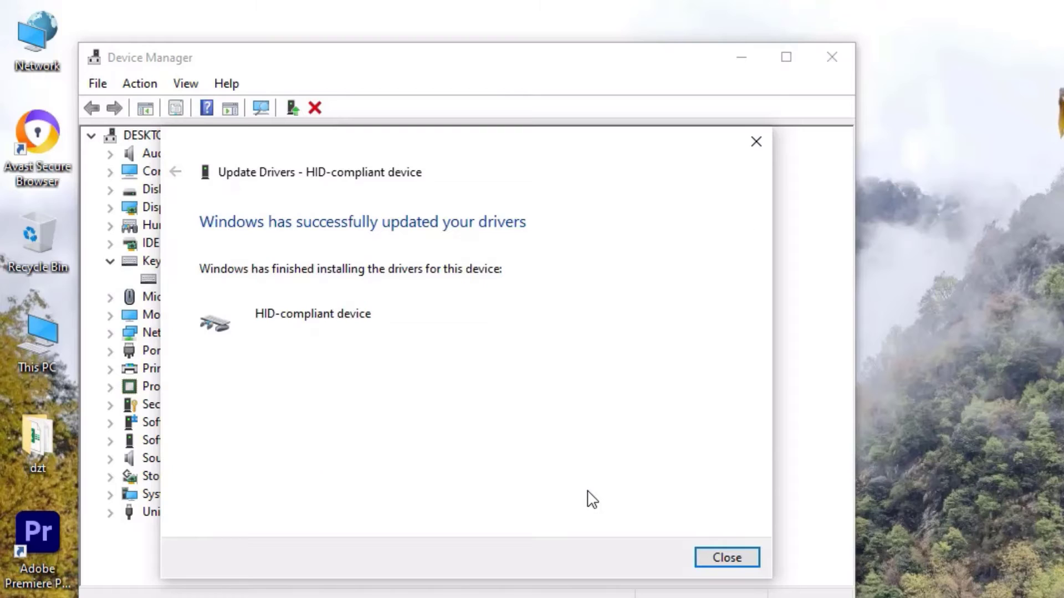
click(737, 562)
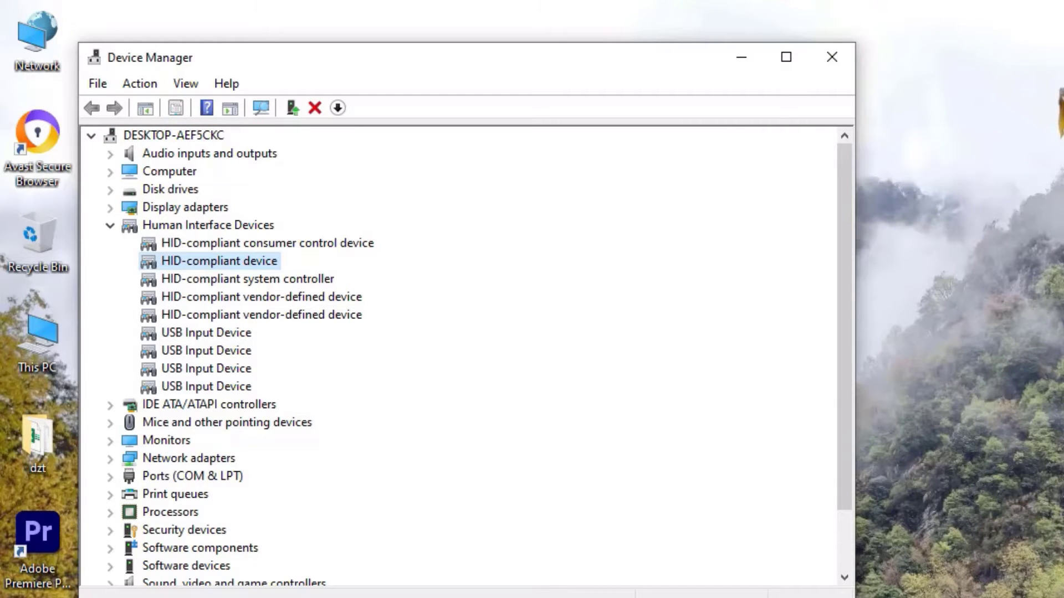
- Collapse Human Interface Devices, scan for hardware changes, and close Device Manager
key(super+s)
click(756, 375)
key(Left)
key(Left)
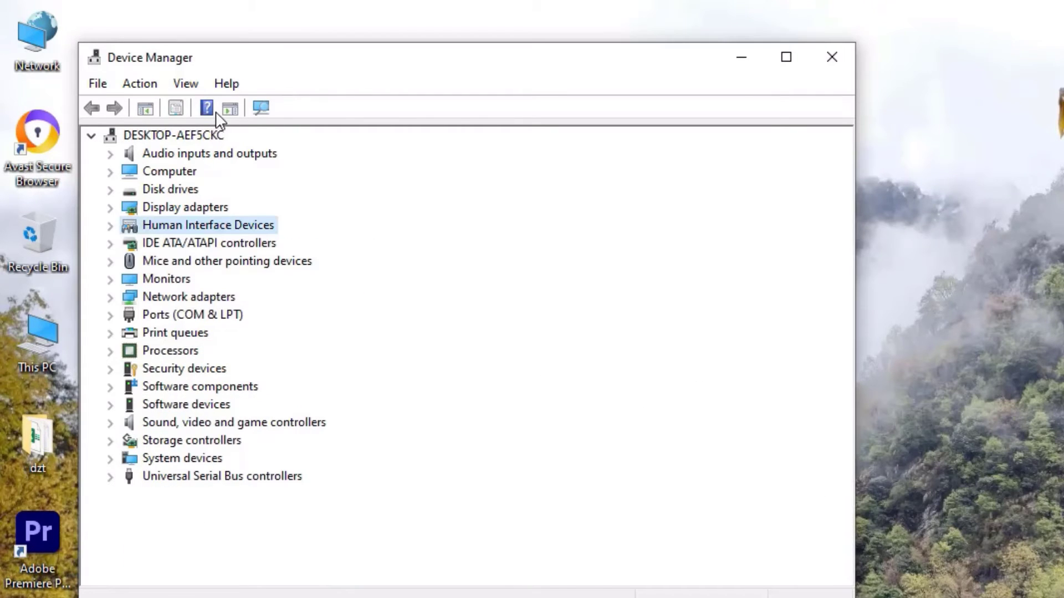
click(272, 111)
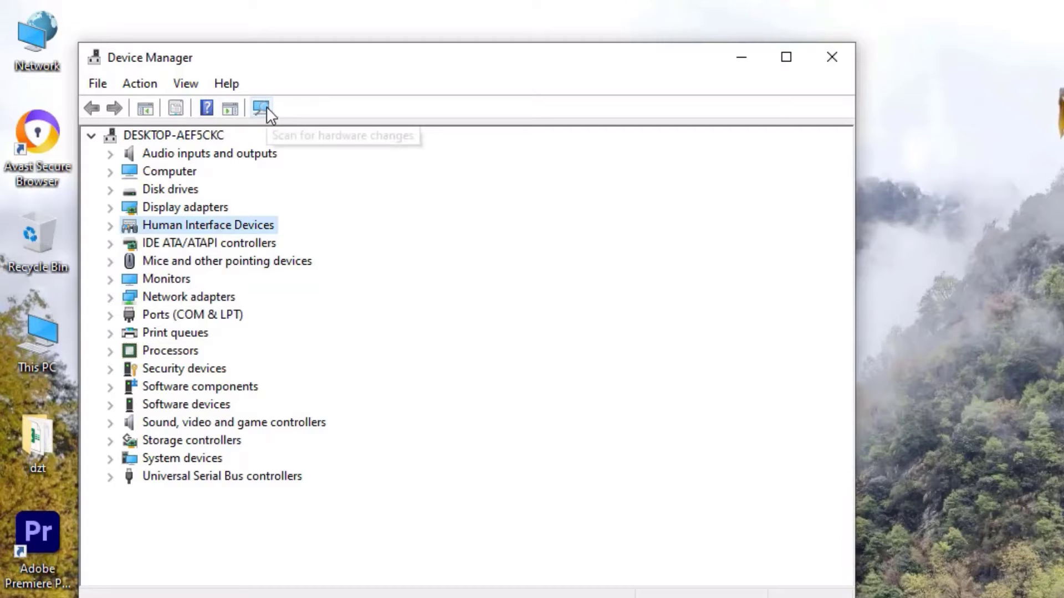
click(141, 88)
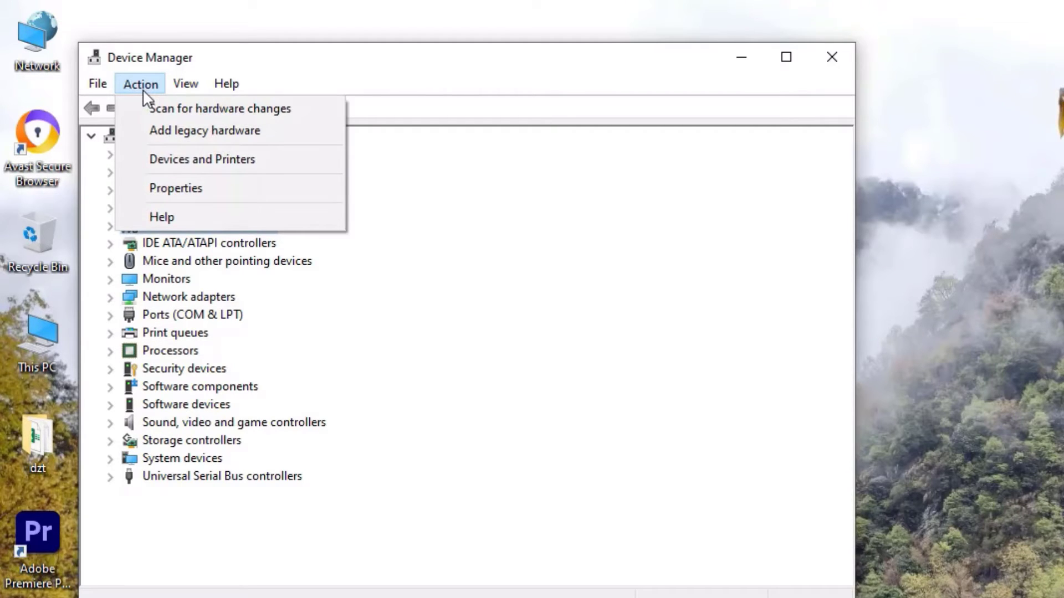
click(191, 109)
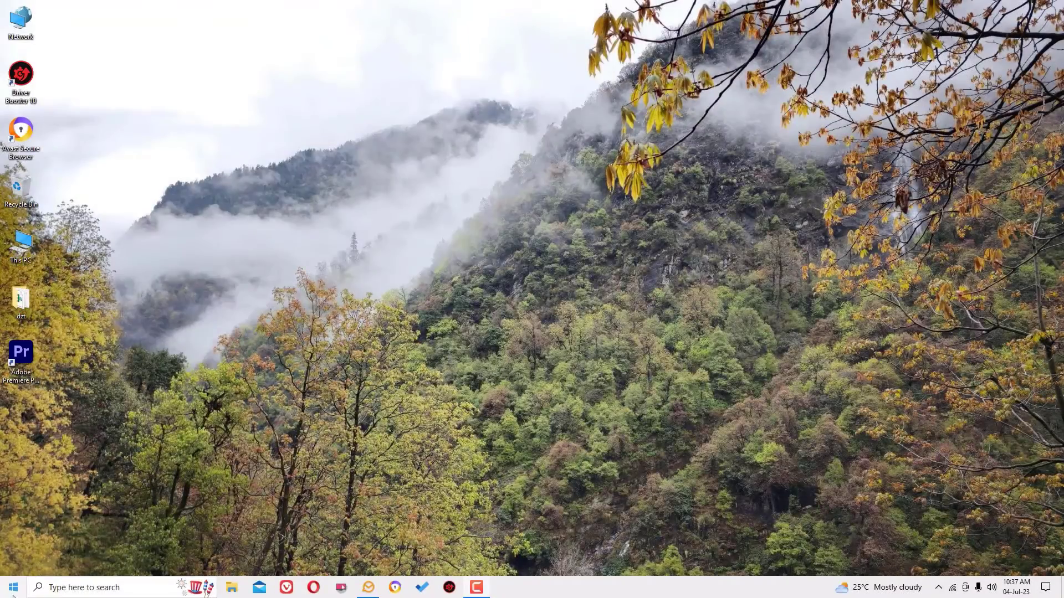
right_click(12, 593)
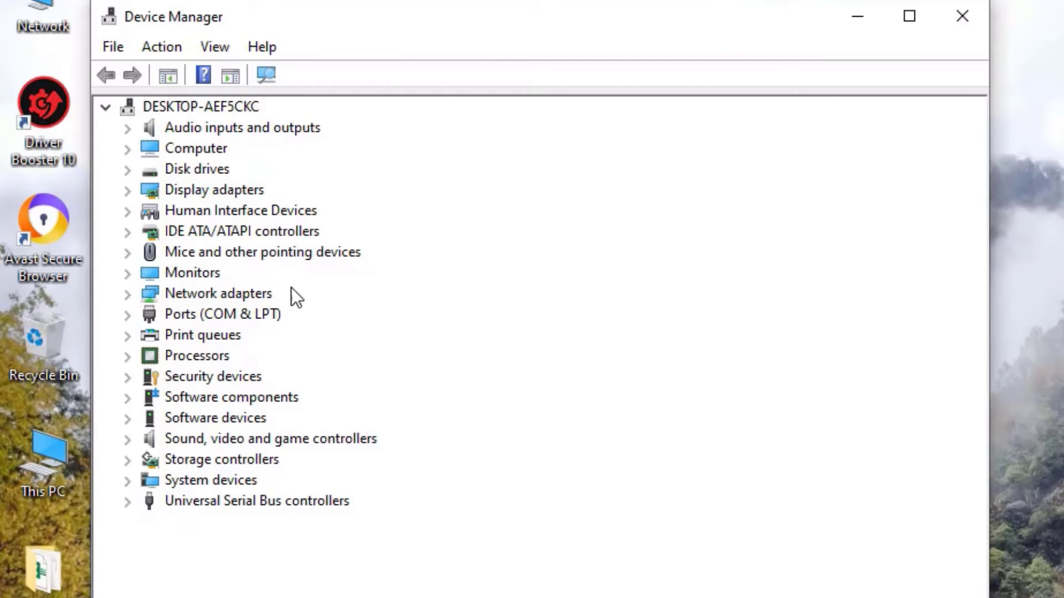
click(973, 21)
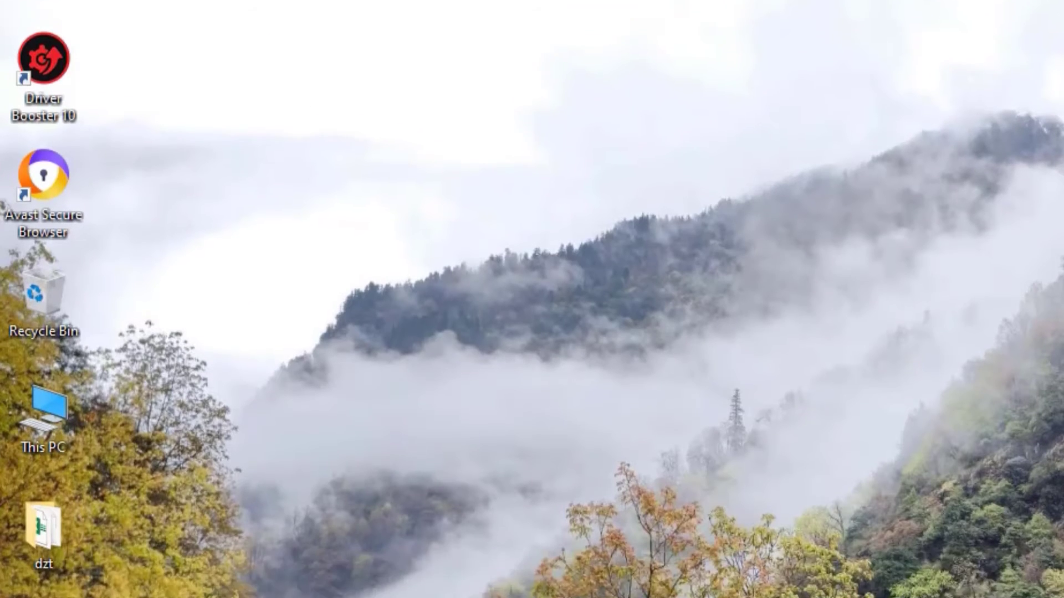
- Run the Keyboard troubleshooter and close it once it reports no changes needed
right_click(11, 596)
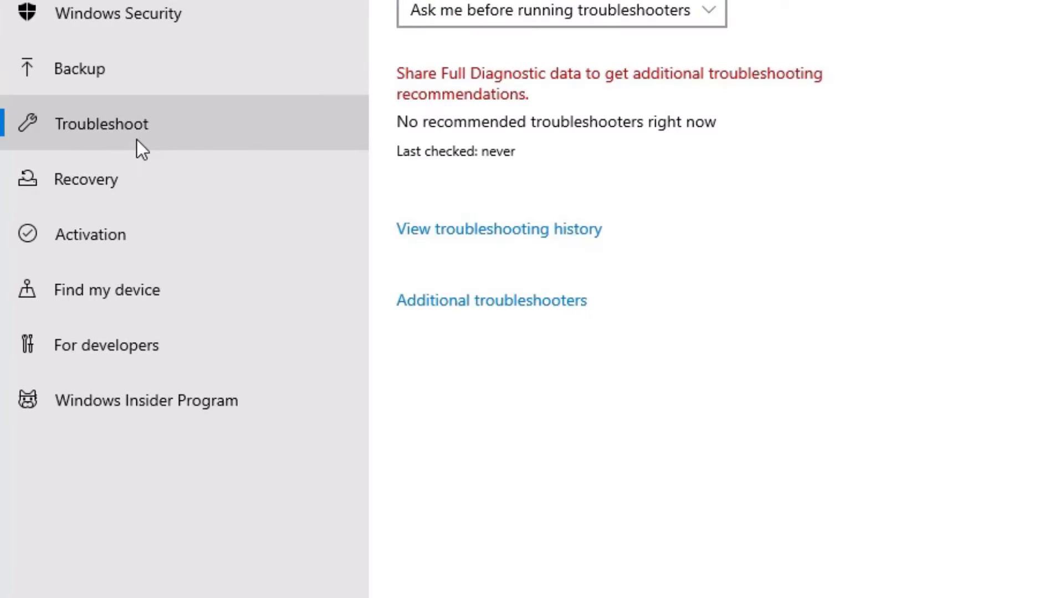
click(474, 308)
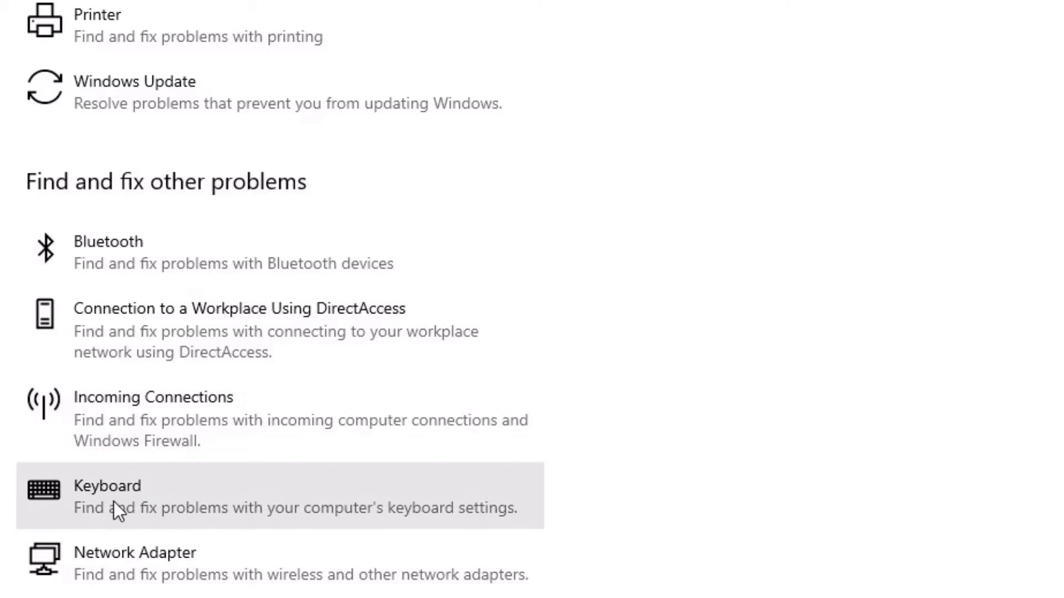
click(115, 501)
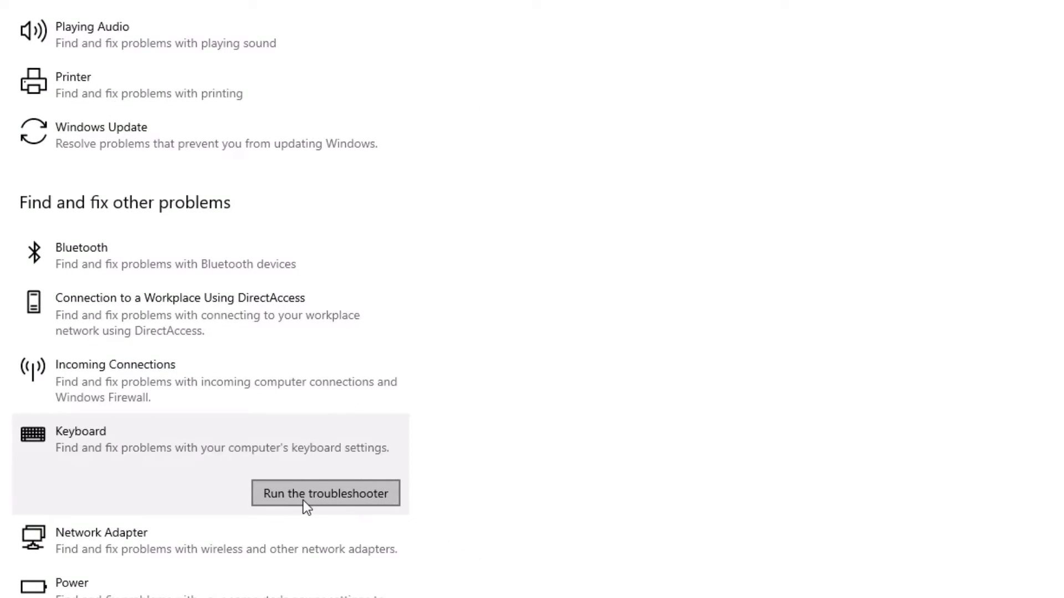
click(304, 501)
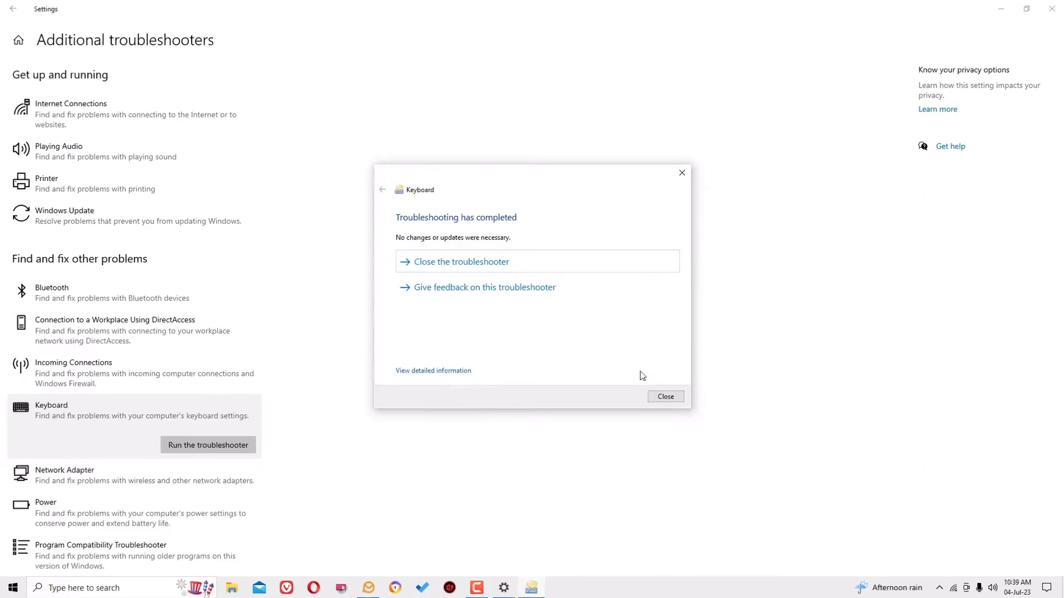
click(664, 396)
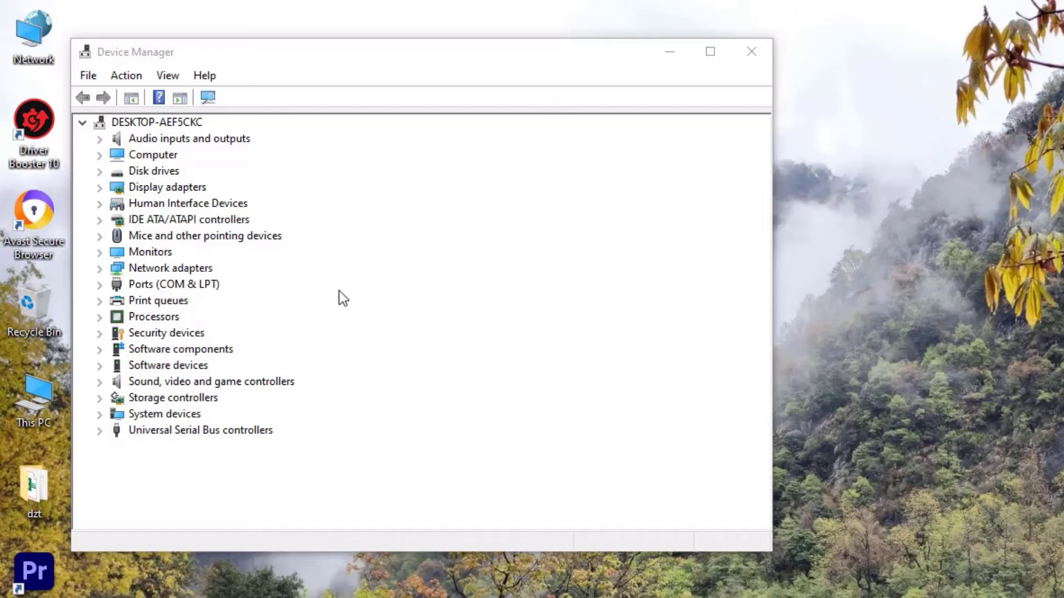
- Toggle Show hidden devices in the View menu and select the Keyboards category
click(179, 79)
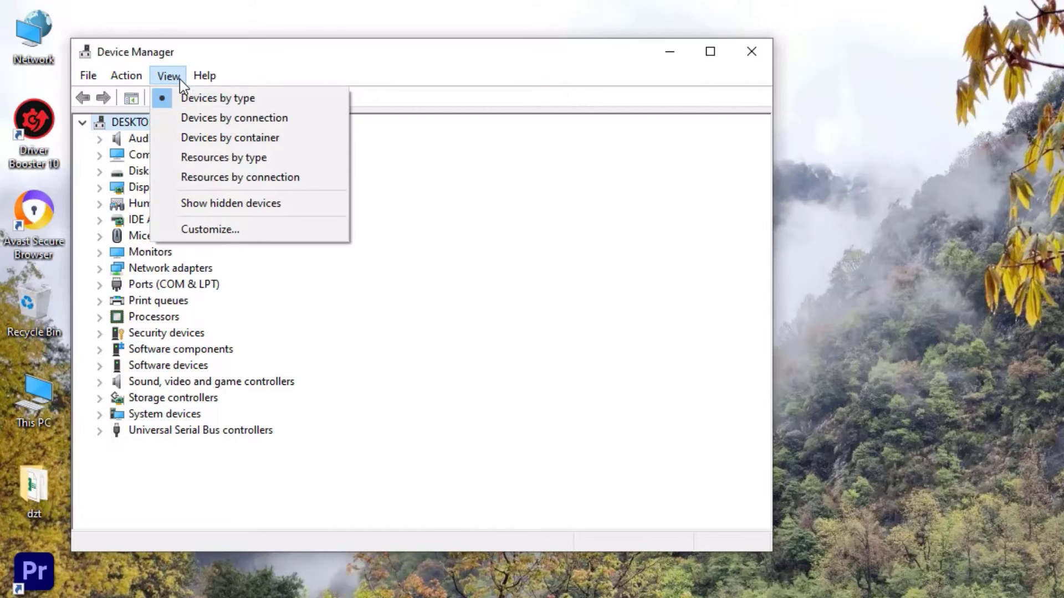
click(211, 203)
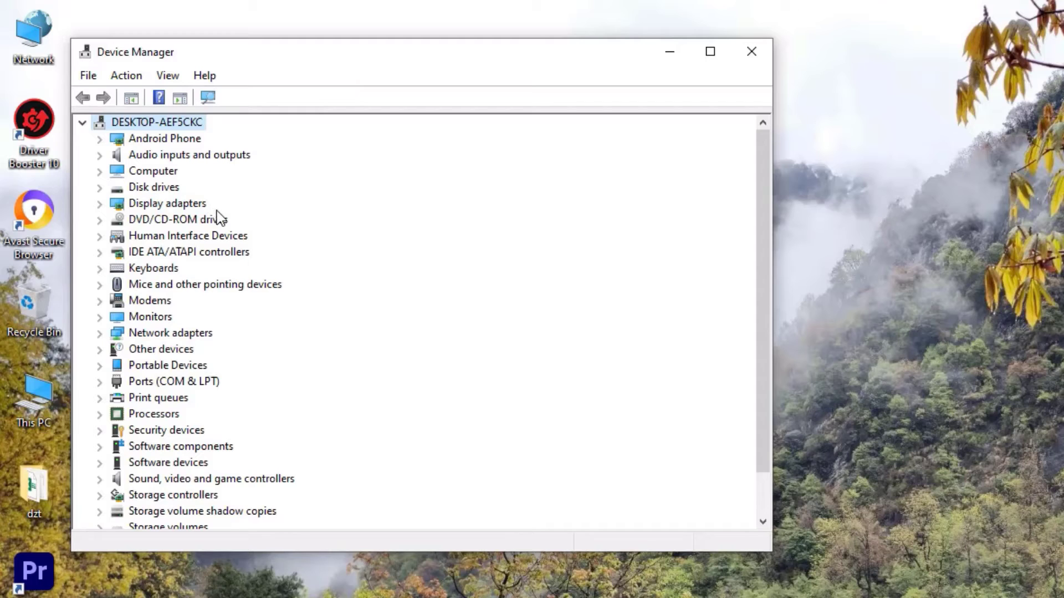
click(148, 269)
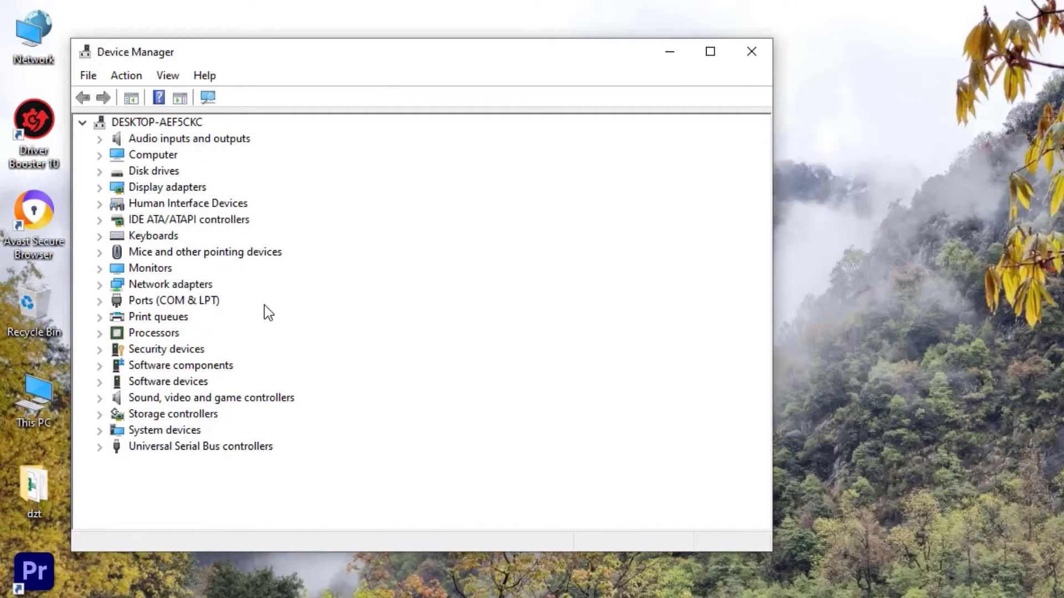
click(161, 241)
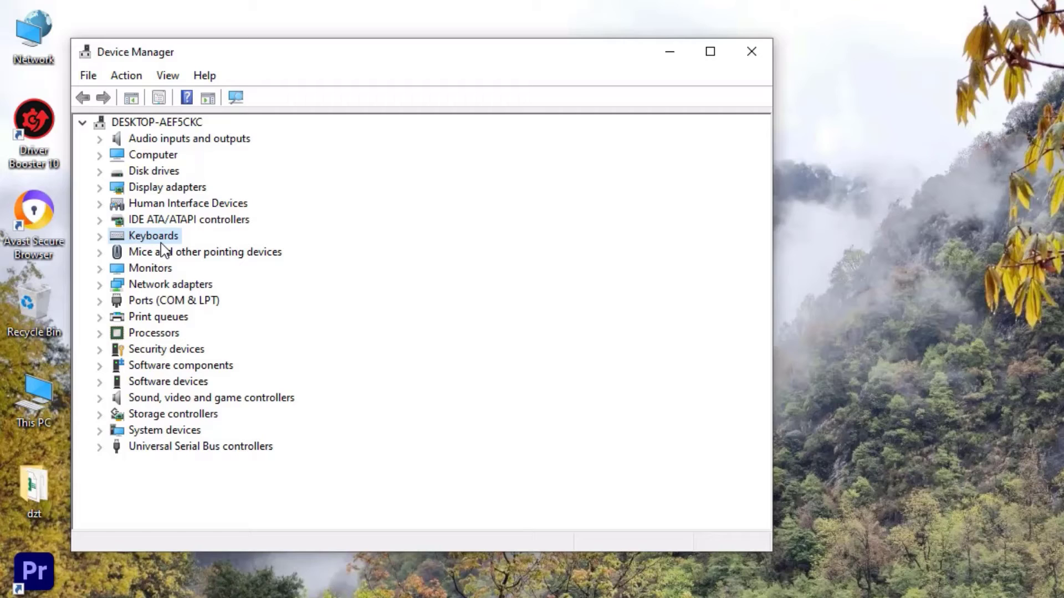
- Expand Keyboards and choose Uninstall device for the HID Keyboard Device
double_click(146, 235)
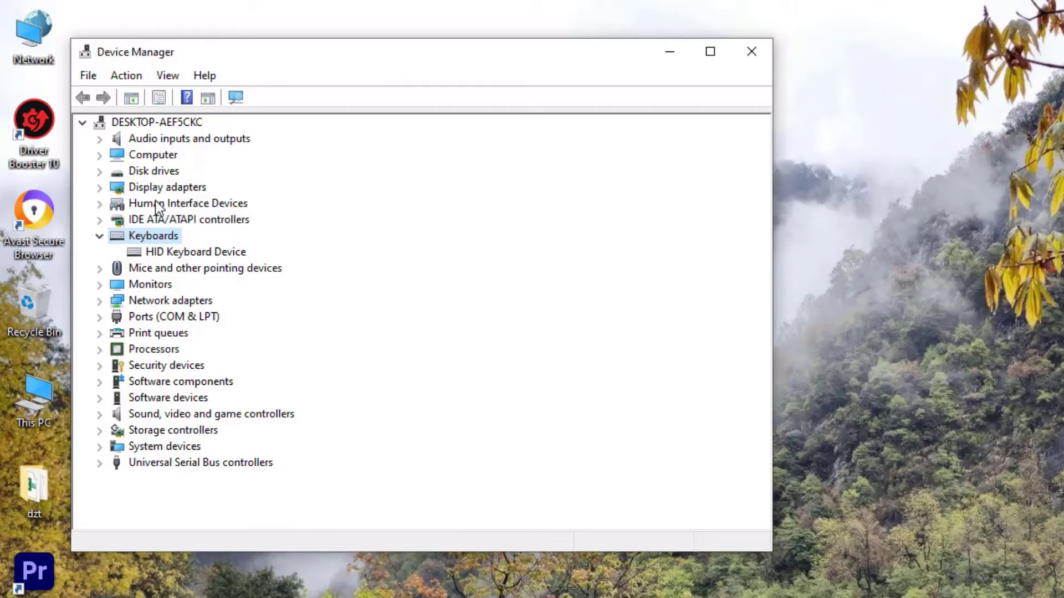
right_click(162, 256)
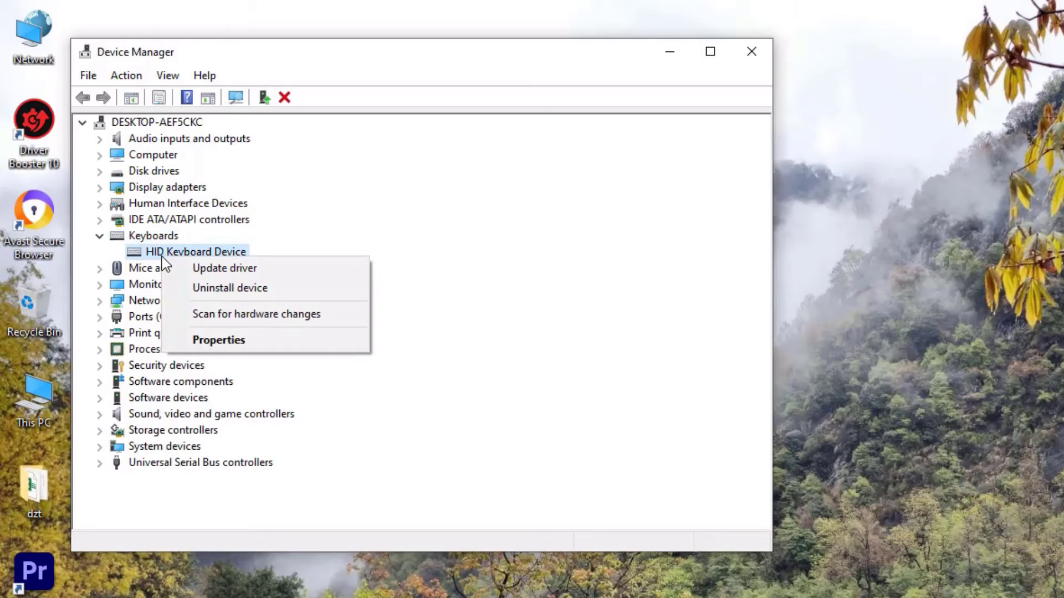
click(218, 287)
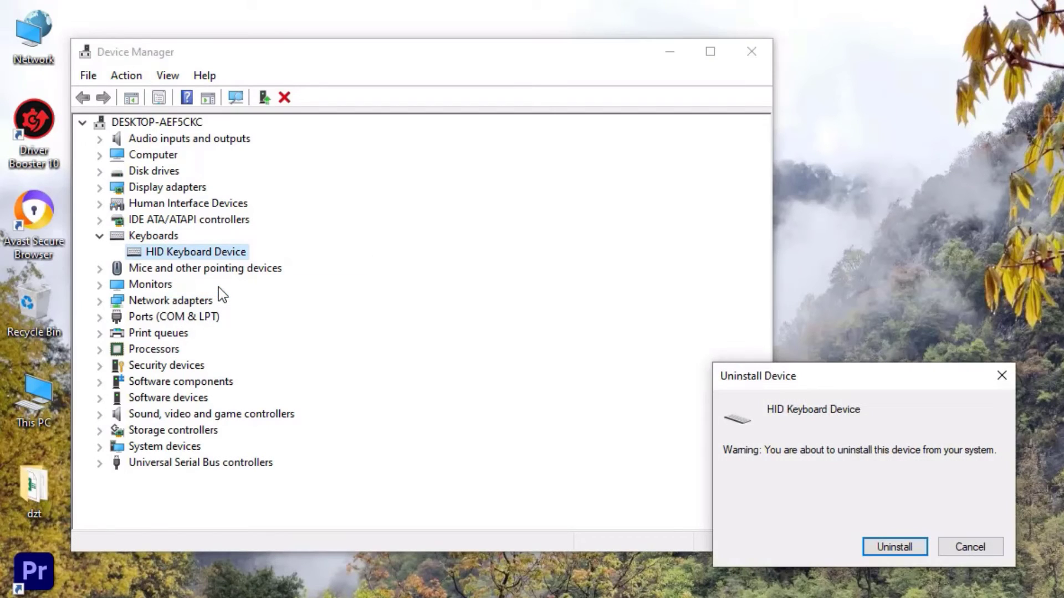